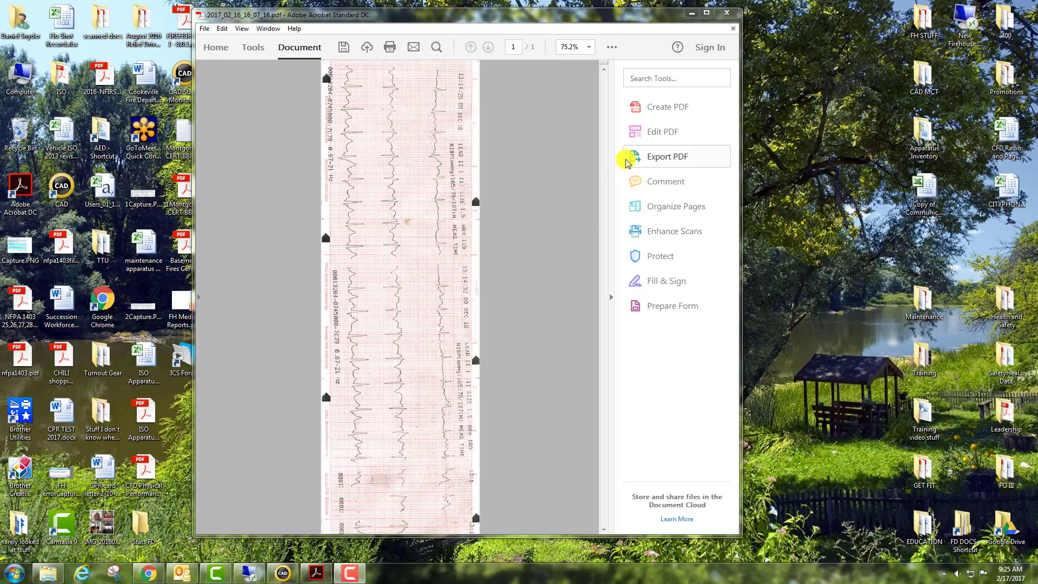
Maximize the scanned EKG document and start saving it as a PDF in a different folder on this computer
left_click(706, 12)
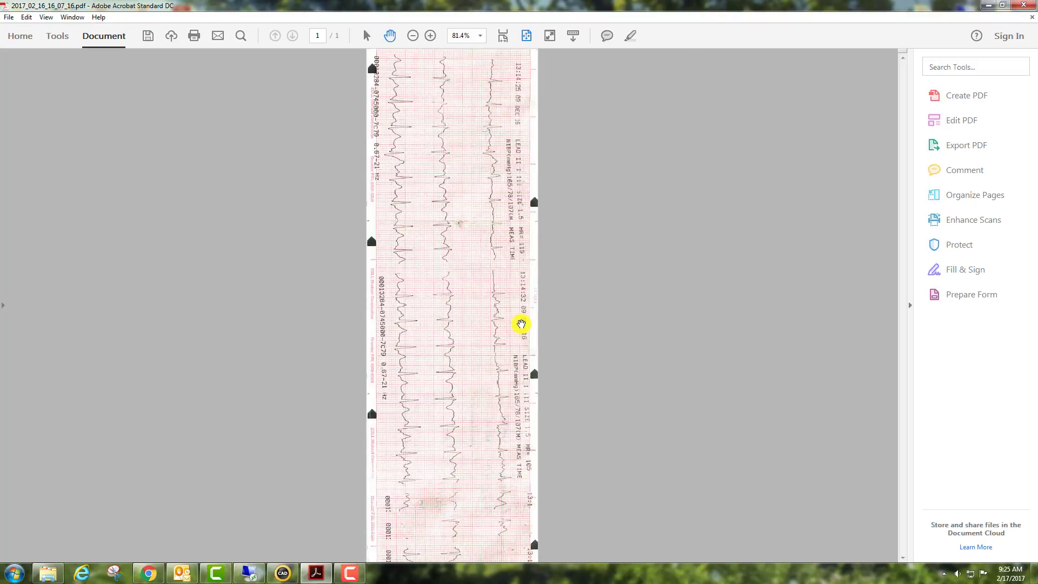
left_click(8, 18)
left_click(41, 85)
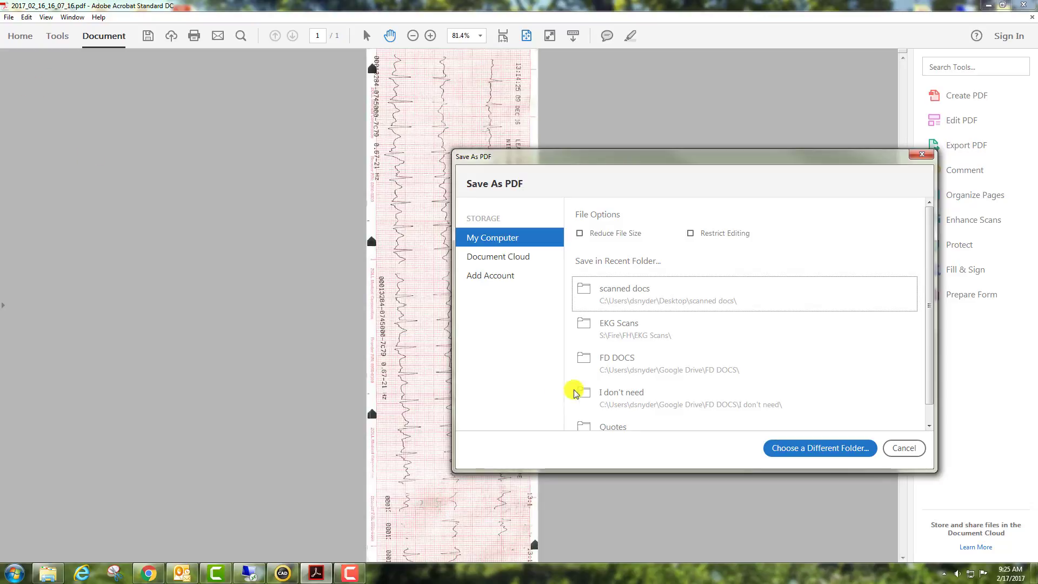
left_click(823, 450)
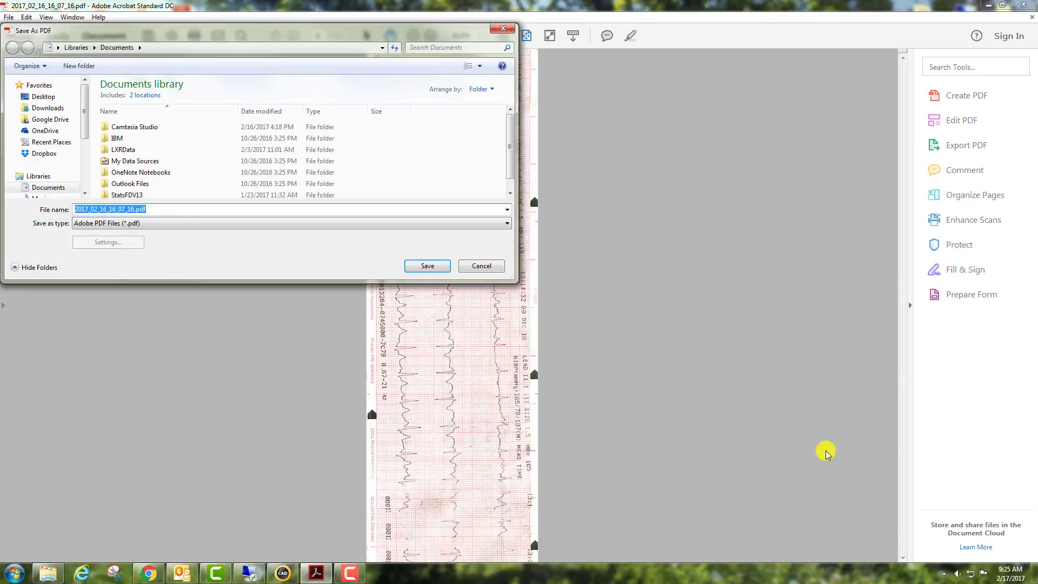
Browse to the EKG Scans folder inside Fire > FH on the pub (S:) network drive as the save location
left_click_drag(87, 120, 82, 169)
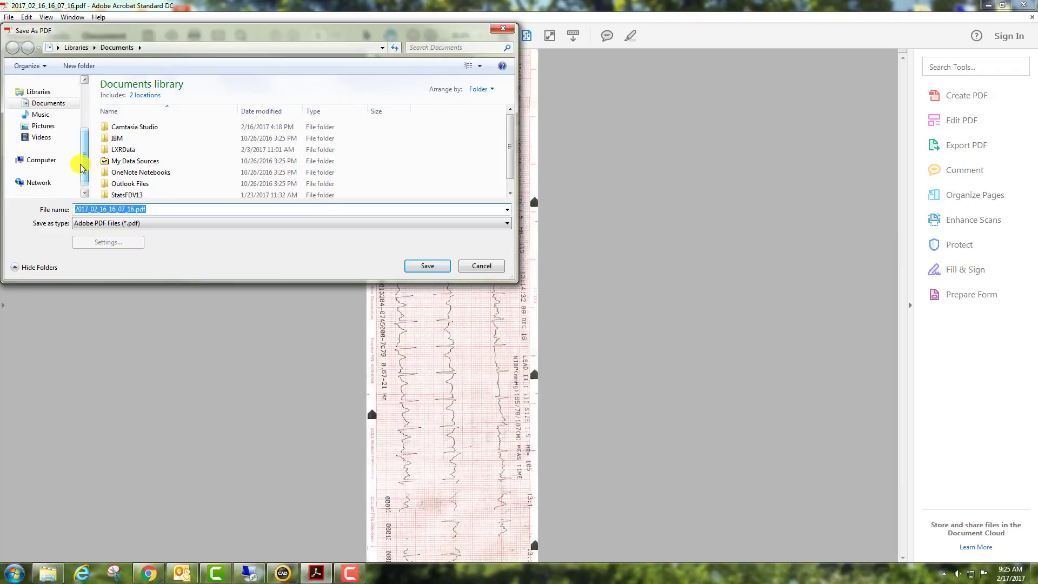
left_click(48, 161)
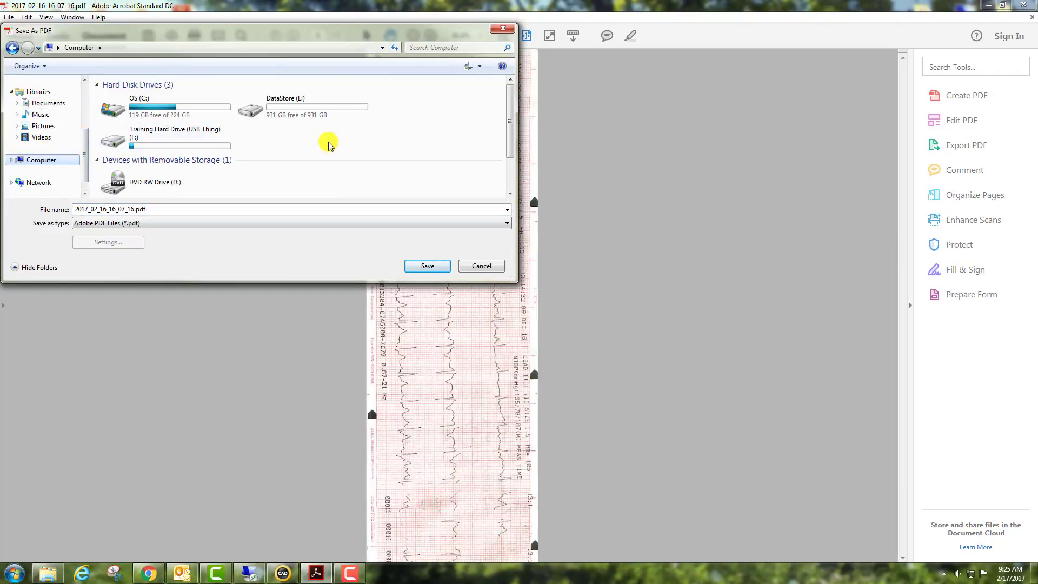
left_click_drag(509, 108, 508, 137)
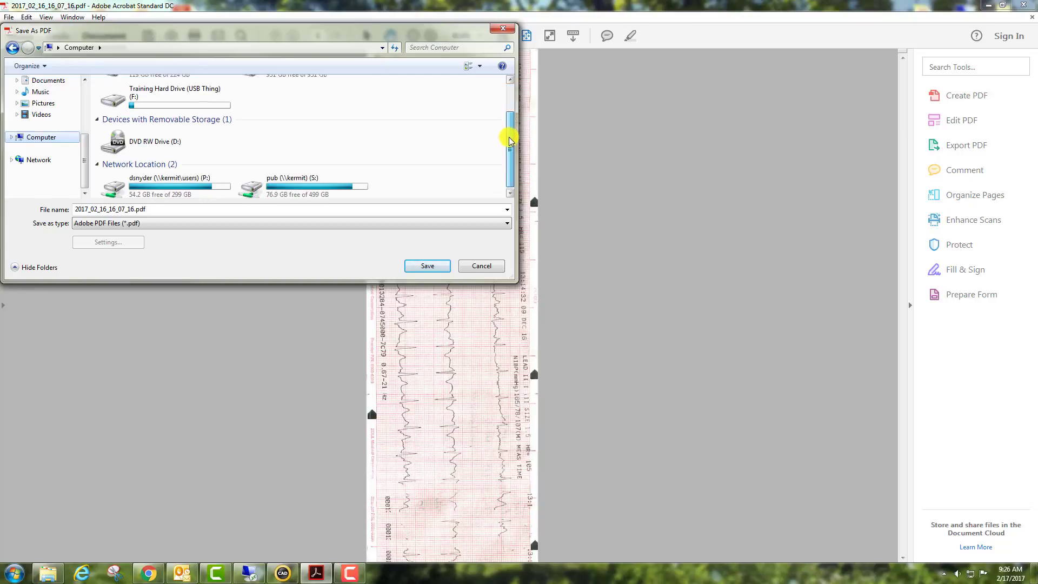
double_click(308, 180)
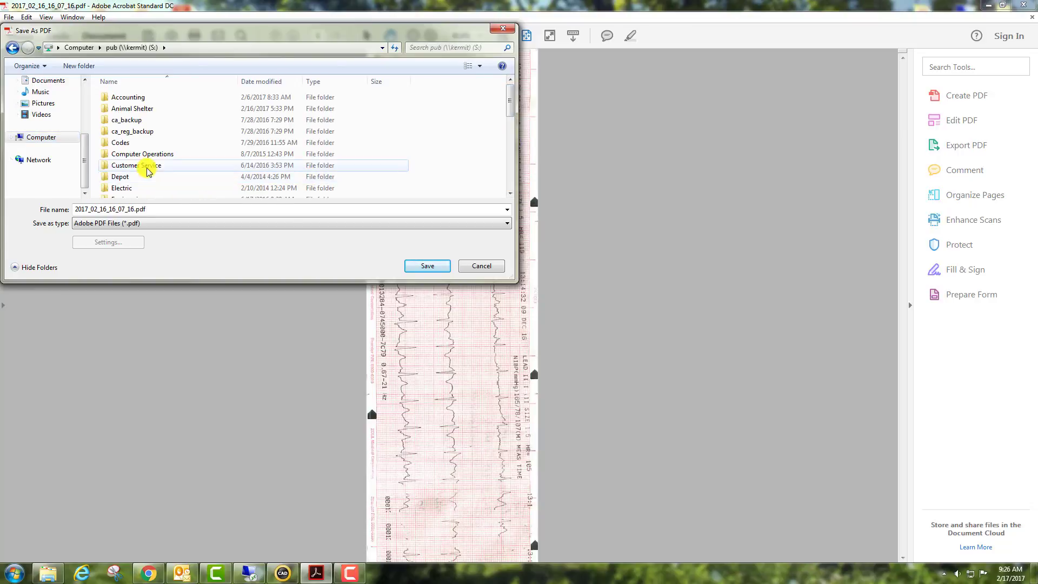
scroll(163, 158, "down", 1)
double_click(142, 182)
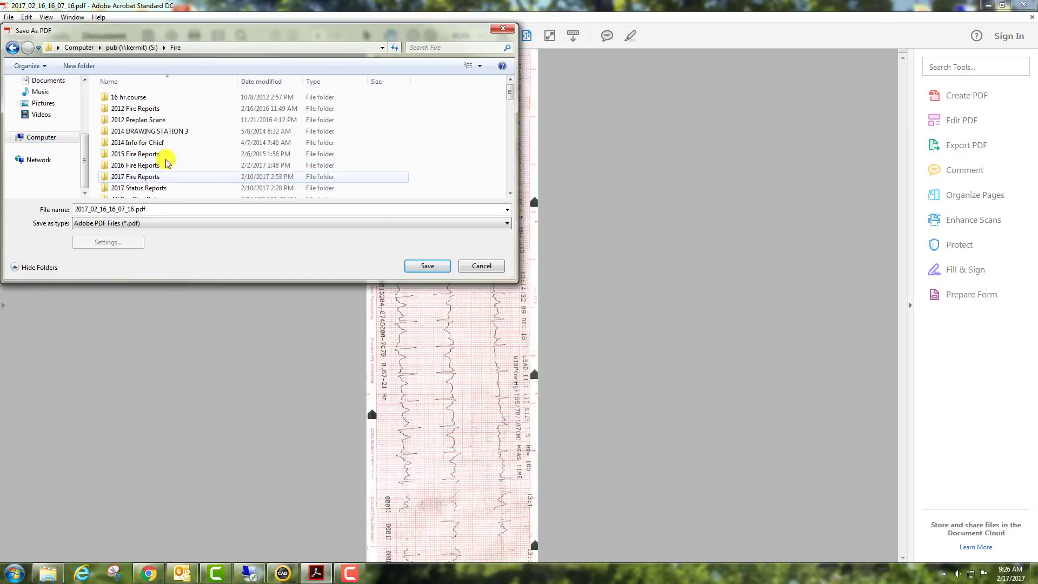
scroll(190, 139, "down", 5)
scroll(189, 144, "down", 2)
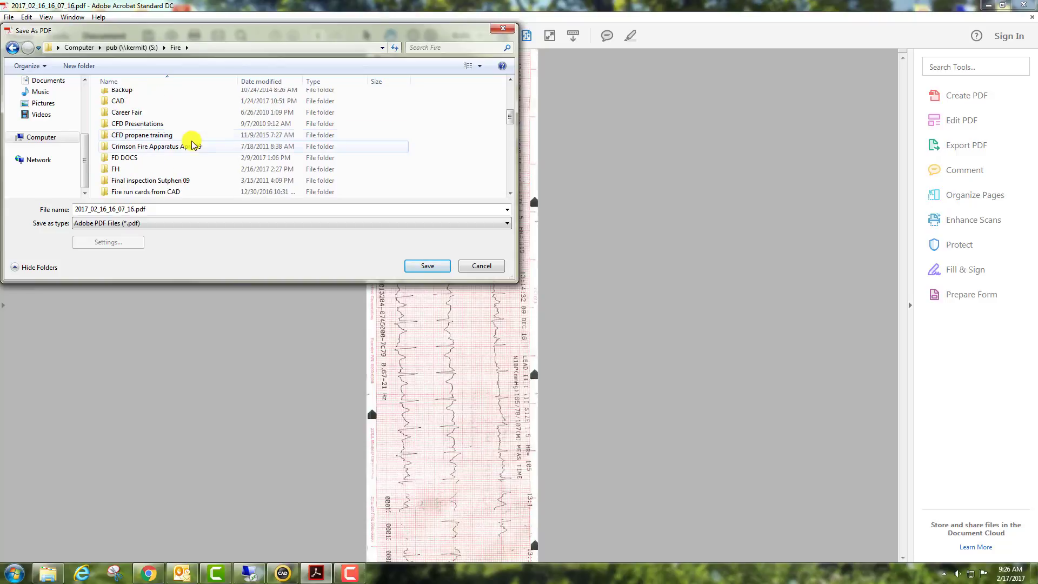
double_click(122, 138)
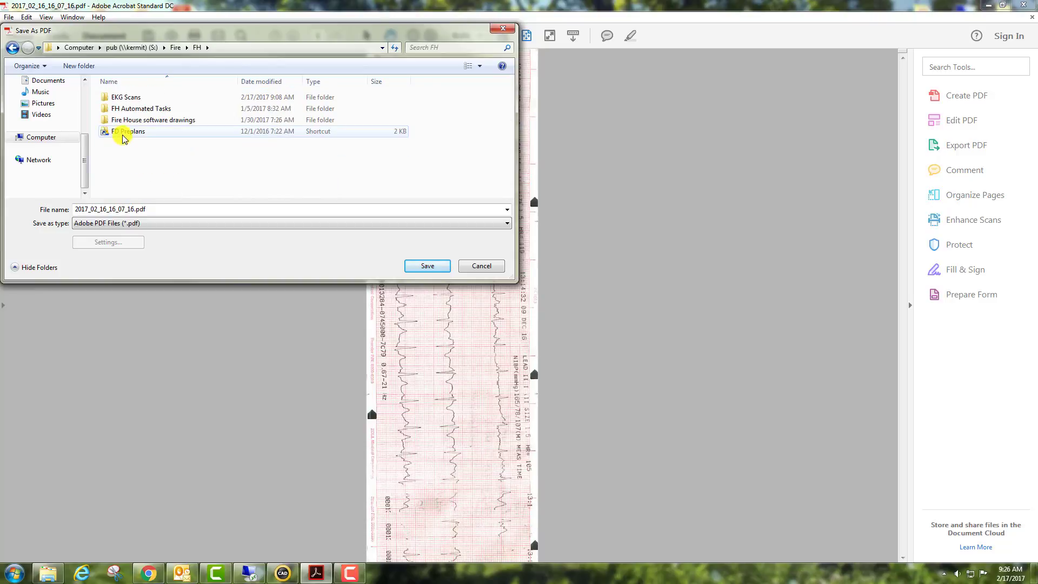
double_click(155, 99)
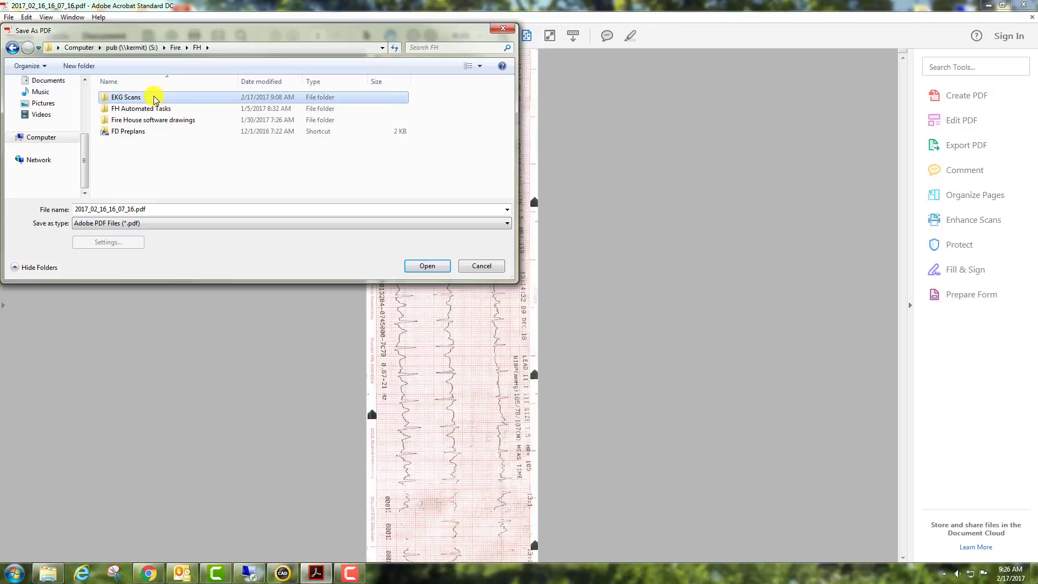
Name the PDF with the patient's last name followed by "EKG 2-17-17" and save it
left_click(132, 209)
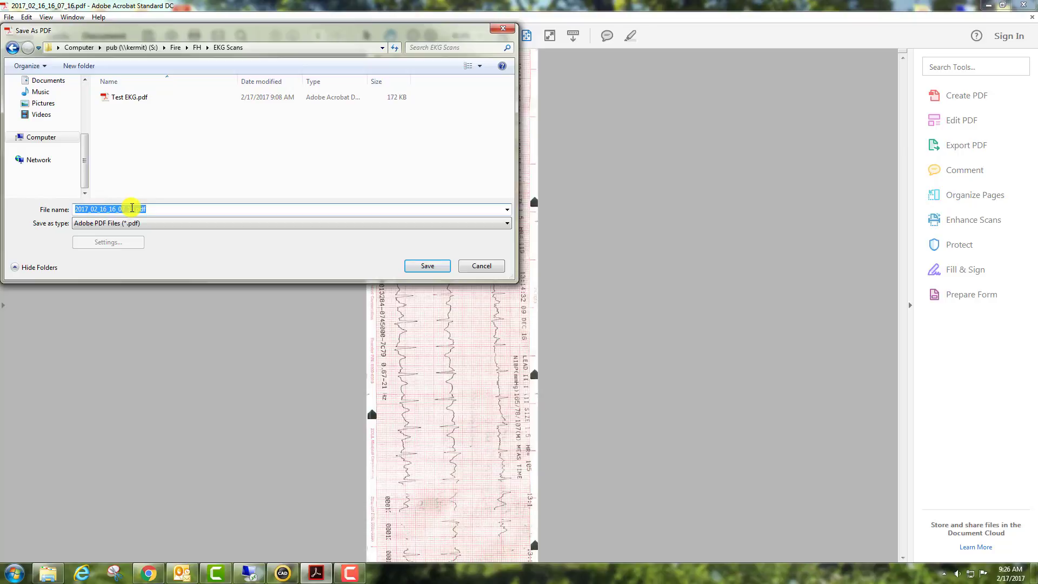
type("Smith EKG 2-17-17")
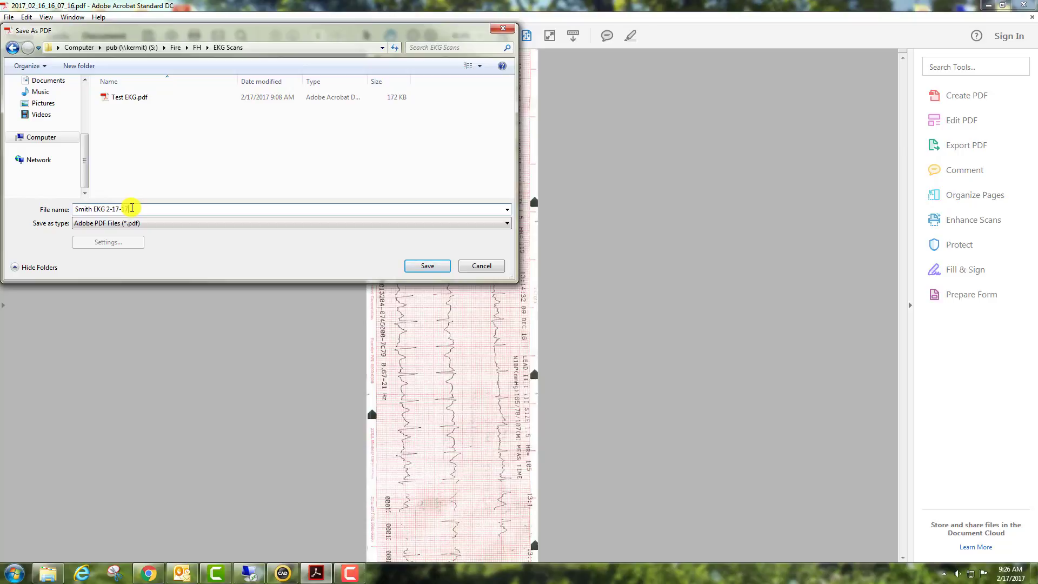
left_click(418, 265)
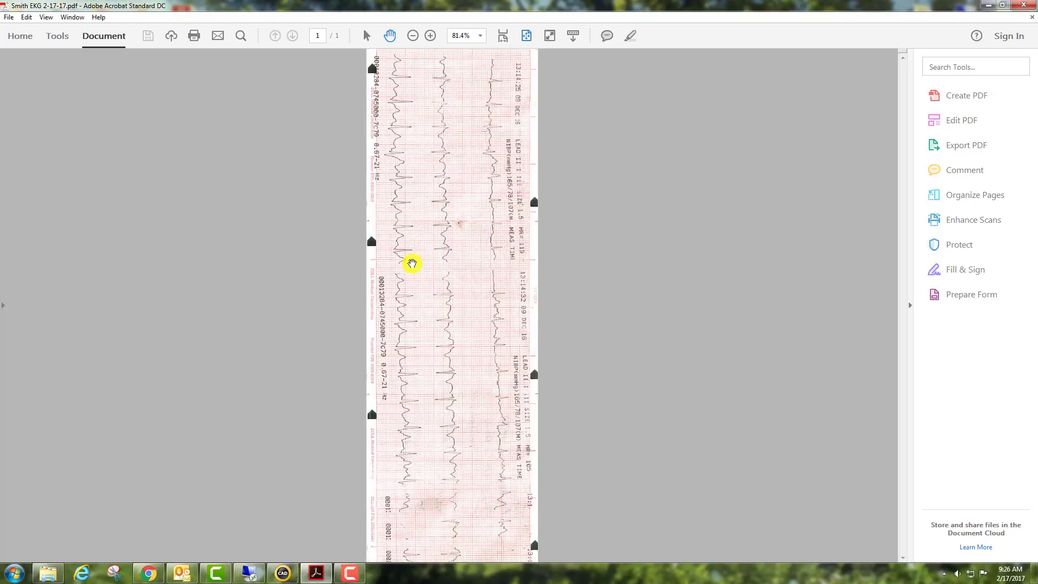
Switch to the FIREHOUSE remote session, dismiss the spell check, and decline transferring the Township field to the NFIRS incident report
left_click(988, 5)
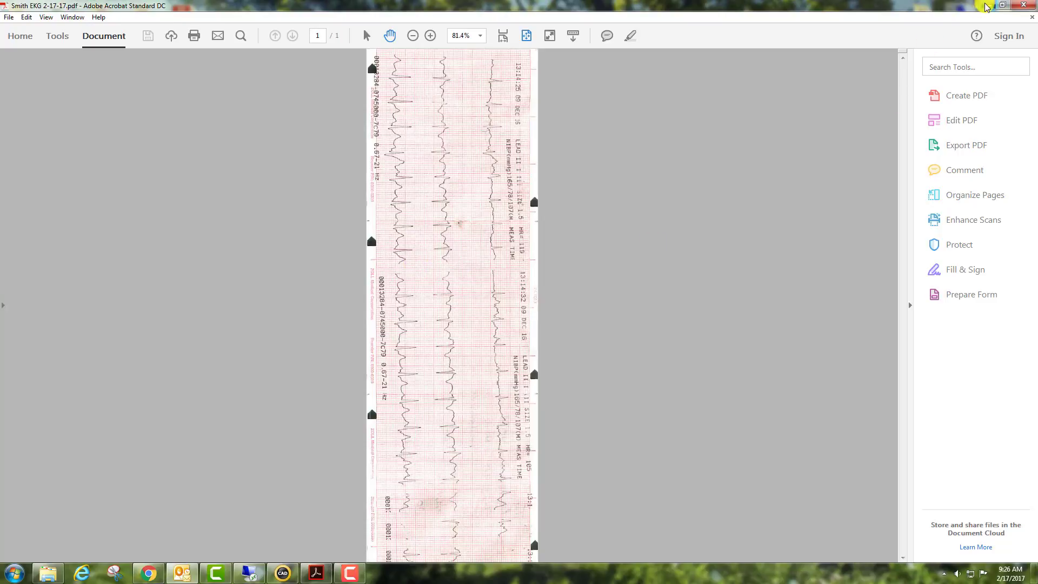
left_click(250, 573)
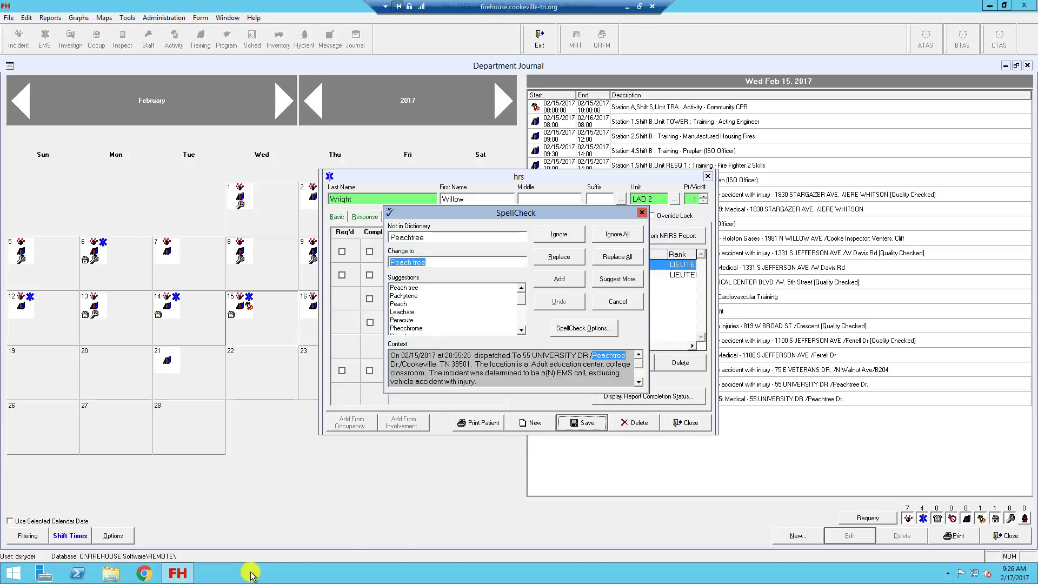
left_click(641, 213)
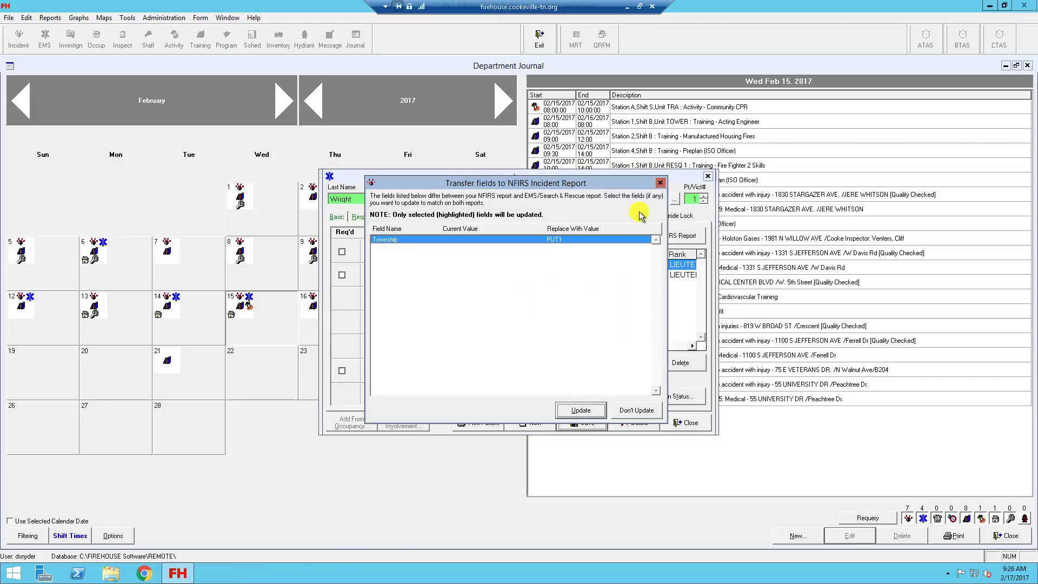
left_click(642, 410)
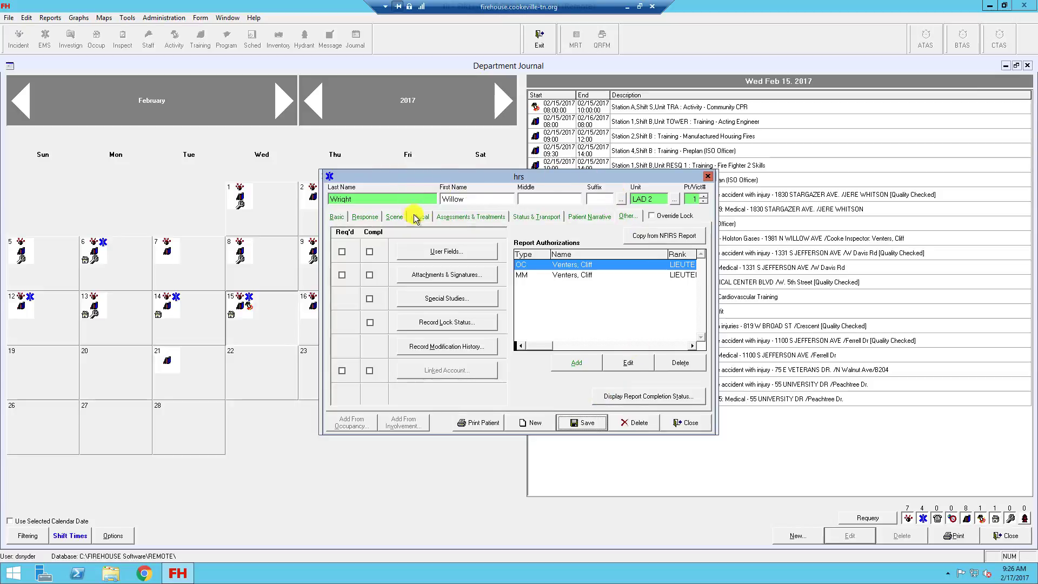
Open the EKG monitoring procedure from the patient's assessments and treatments and show its Other options
left_click(480, 217)
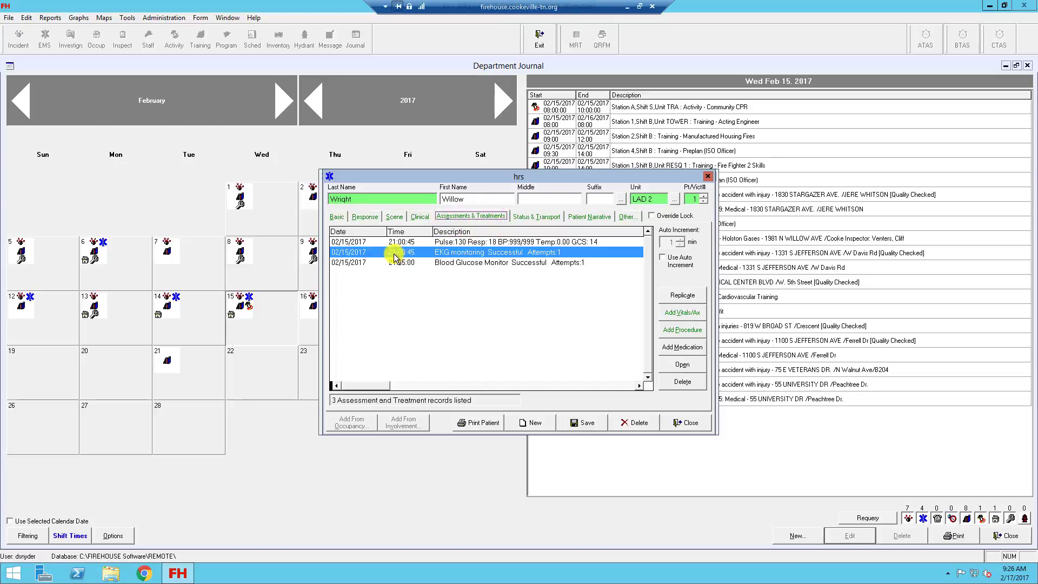
double_click(489, 254)
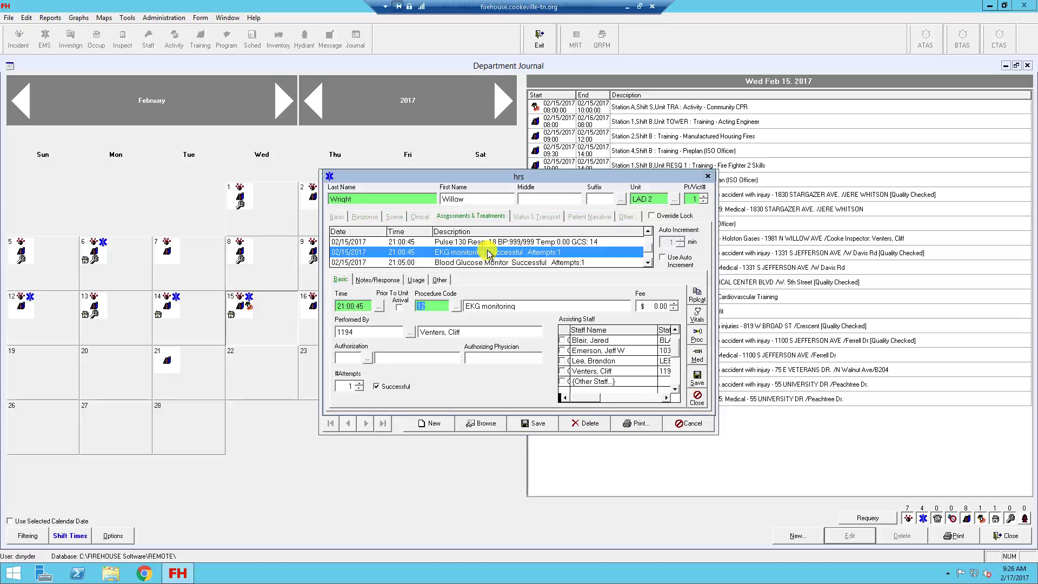
left_click(439, 280)
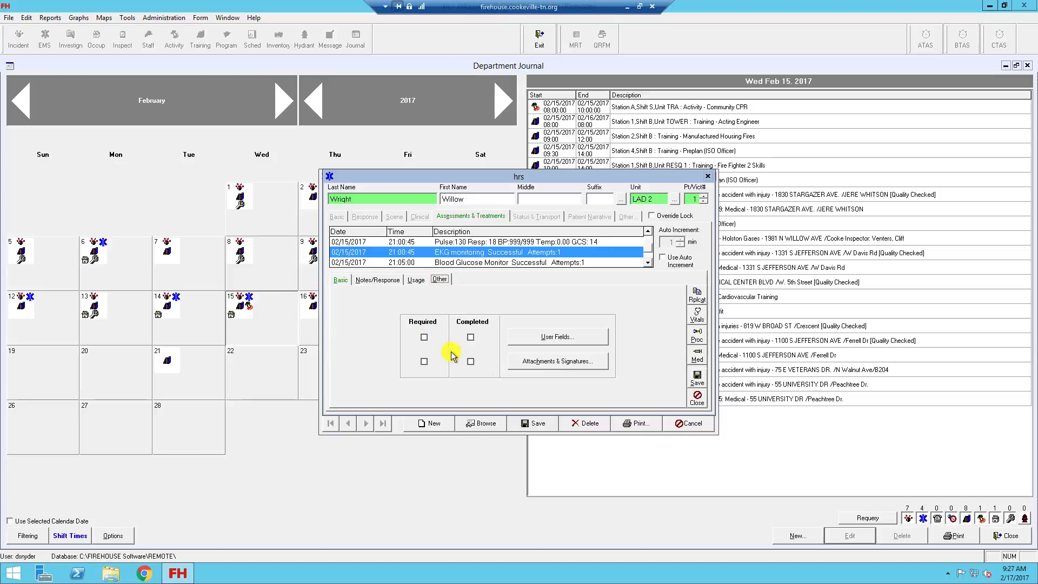
Add an attachment to the procedure named with the patient's last name and "EKG", using the Embed Copy of File type
left_click(559, 366)
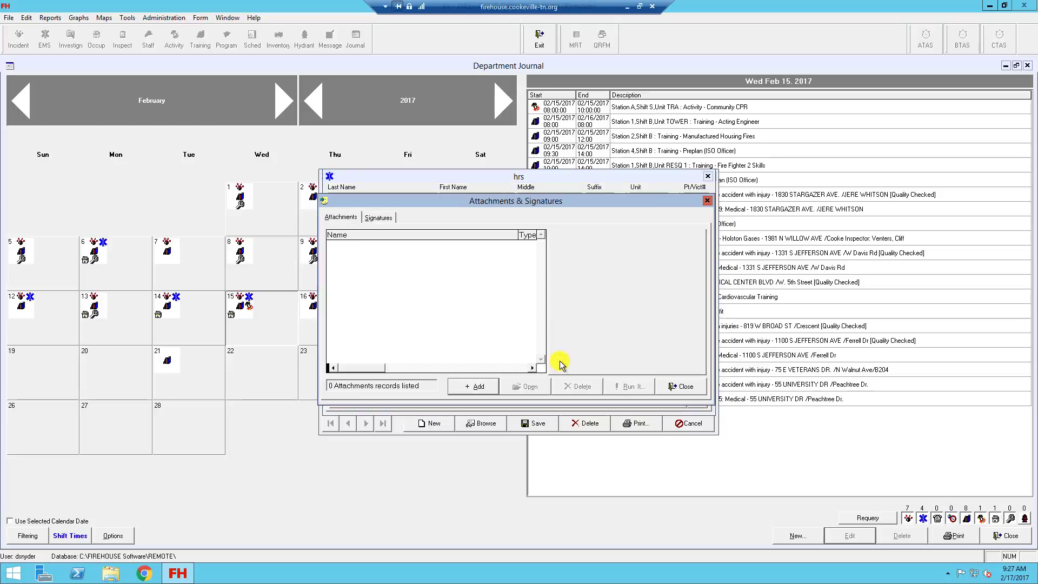
left_click(479, 388)
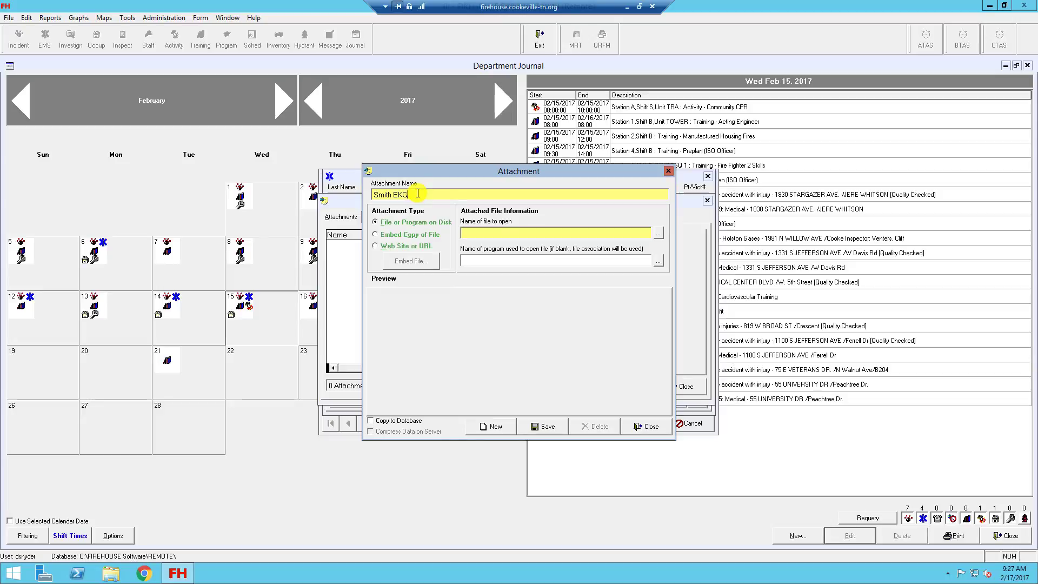
left_click(375, 236)
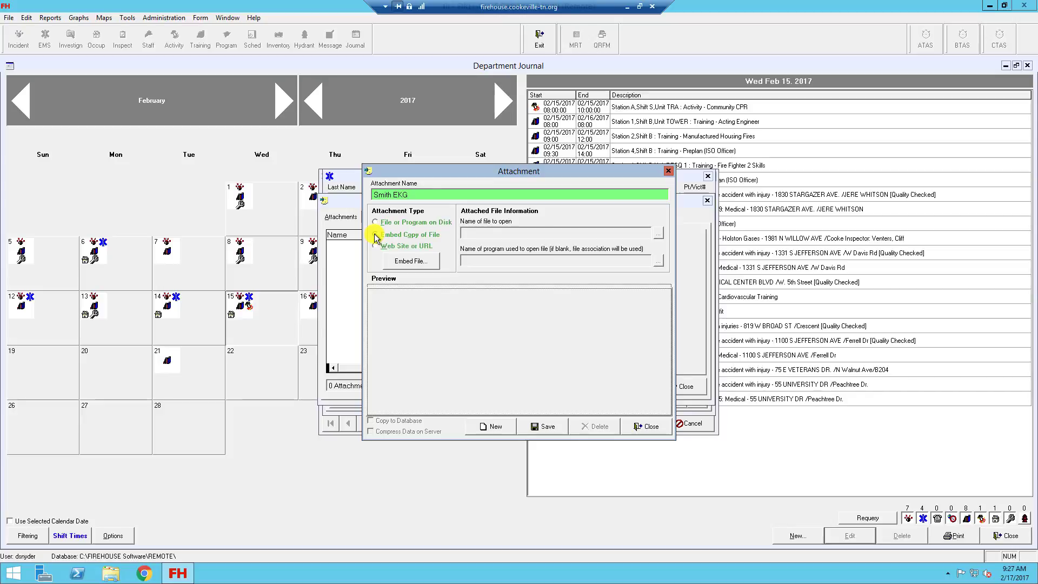
Embed the patient's EKG 2-17-17 PDF from the EKG Scans folder as an object created from file
left_click(416, 263)
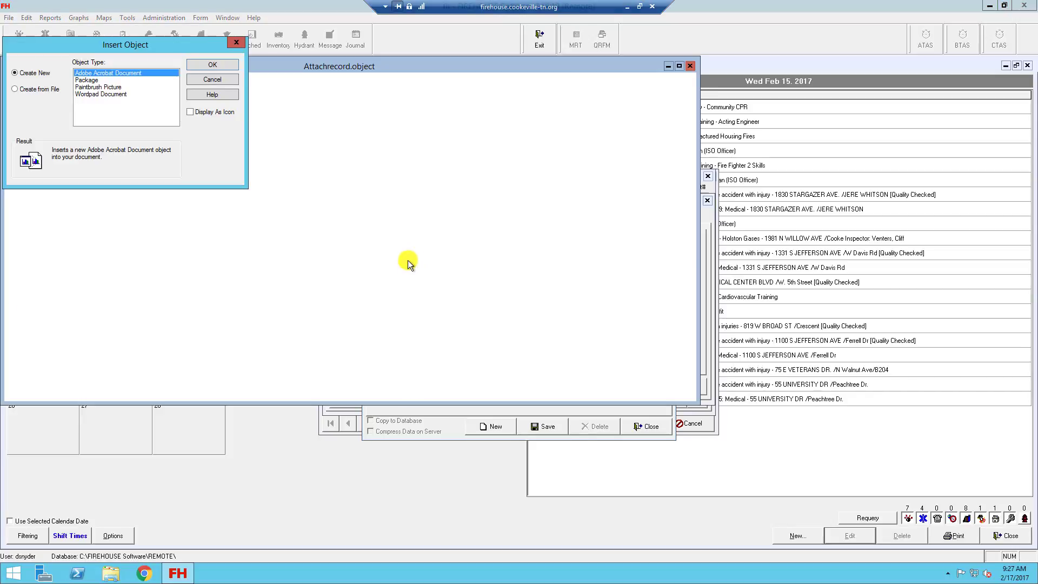
left_click(16, 89)
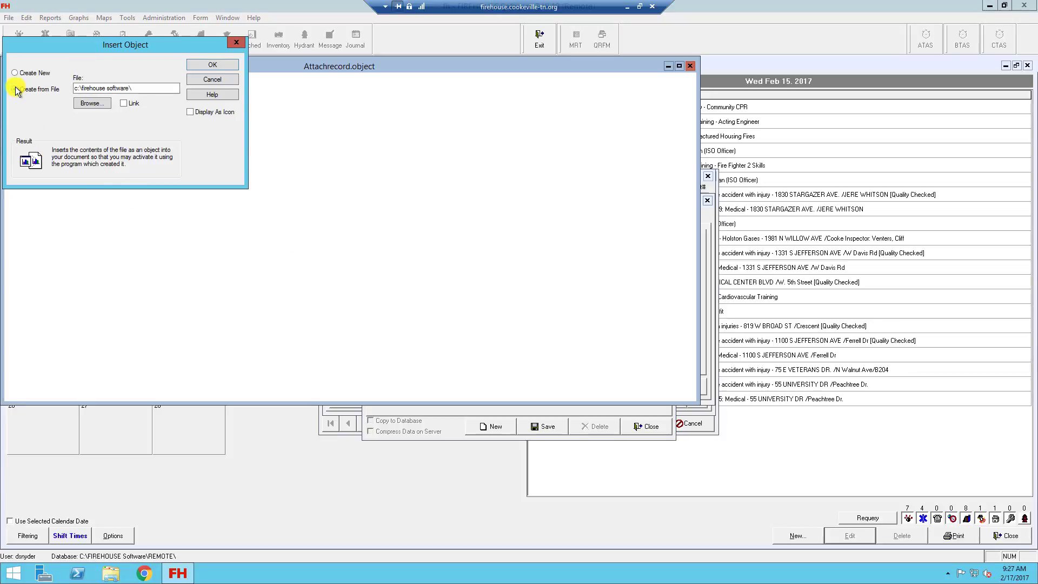
left_click(92, 103)
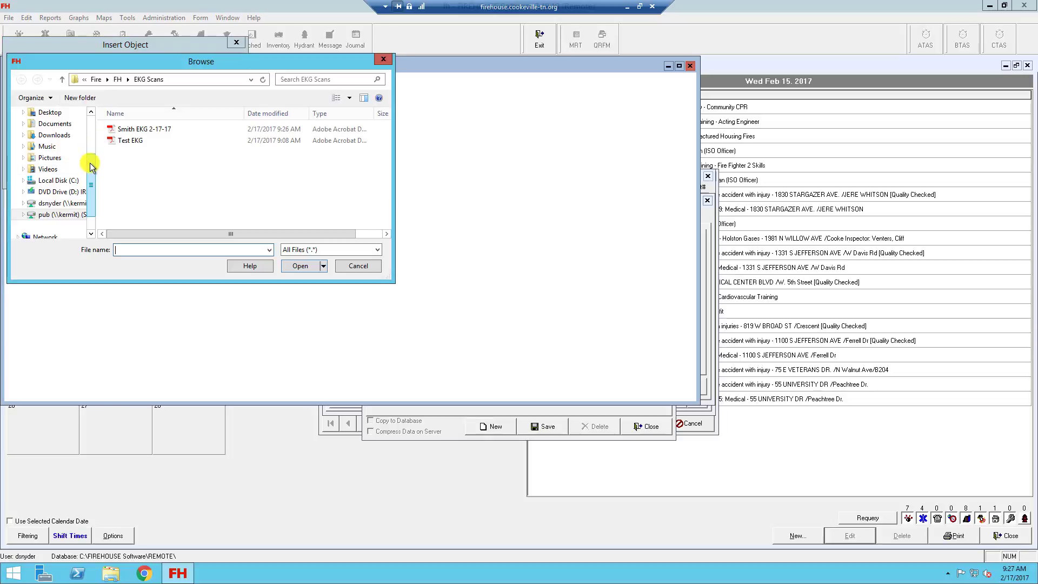
left_click_drag(90, 161, 93, 176)
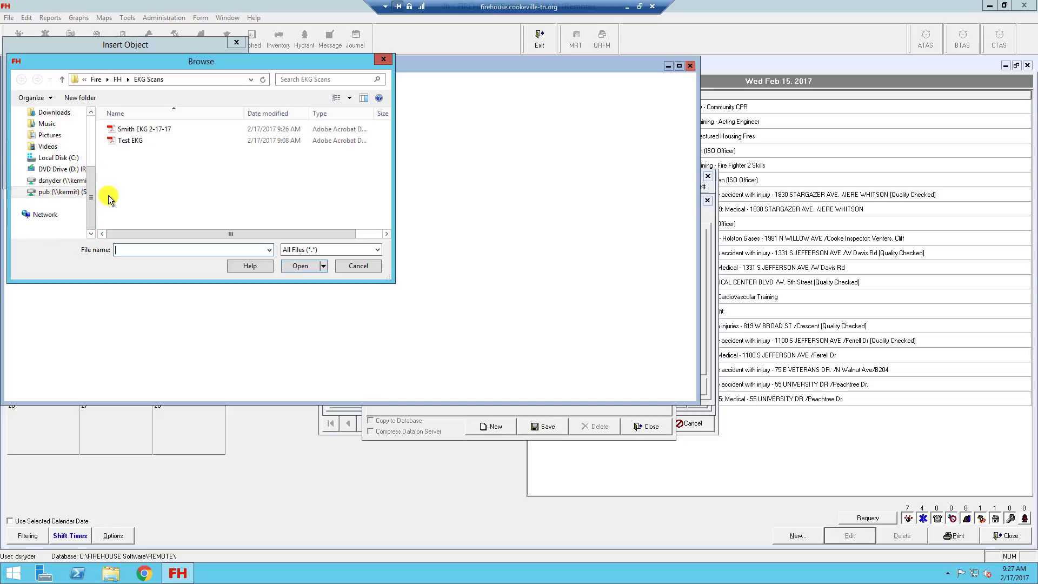
double_click(132, 130)
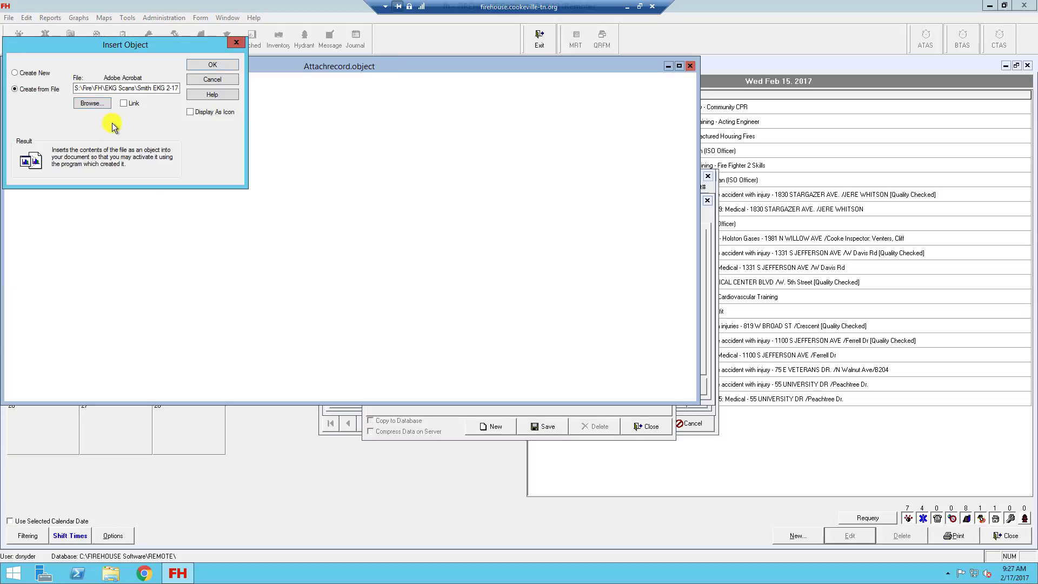
left_click(200, 63)
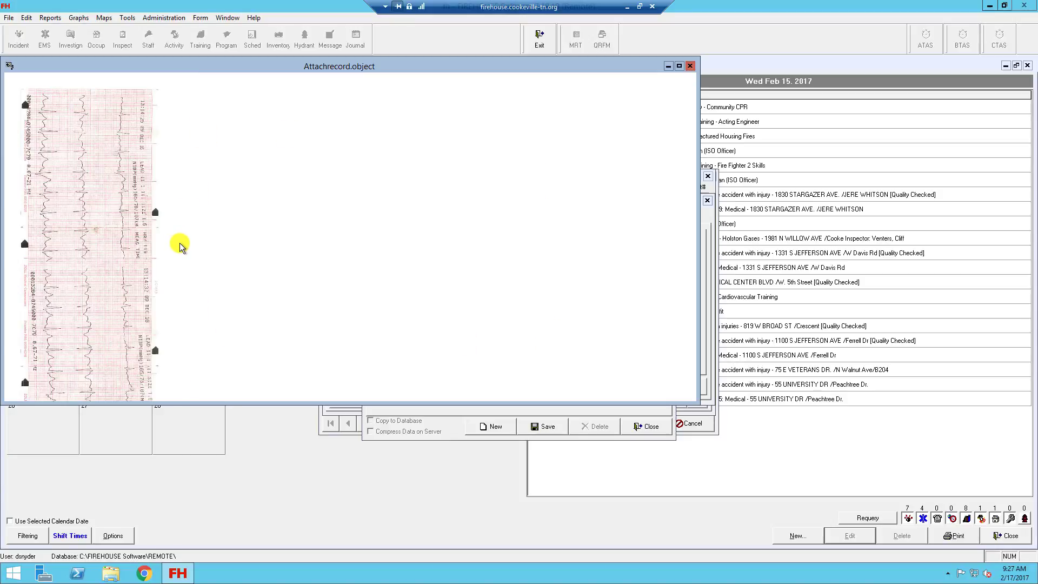
Close the embedded object's window, then save and close the attachment record
left_click(694, 66)
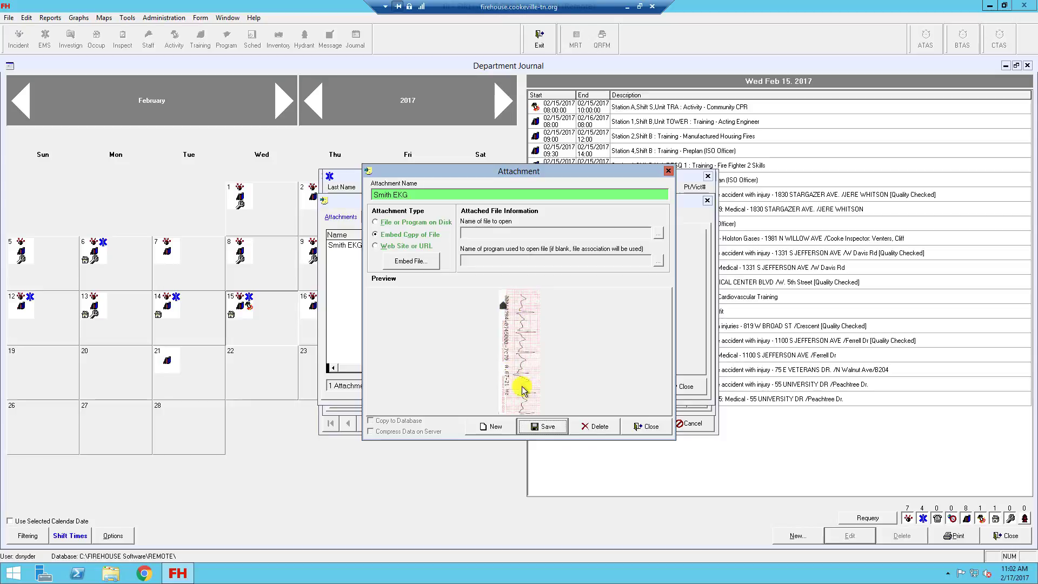
left_click(550, 428)
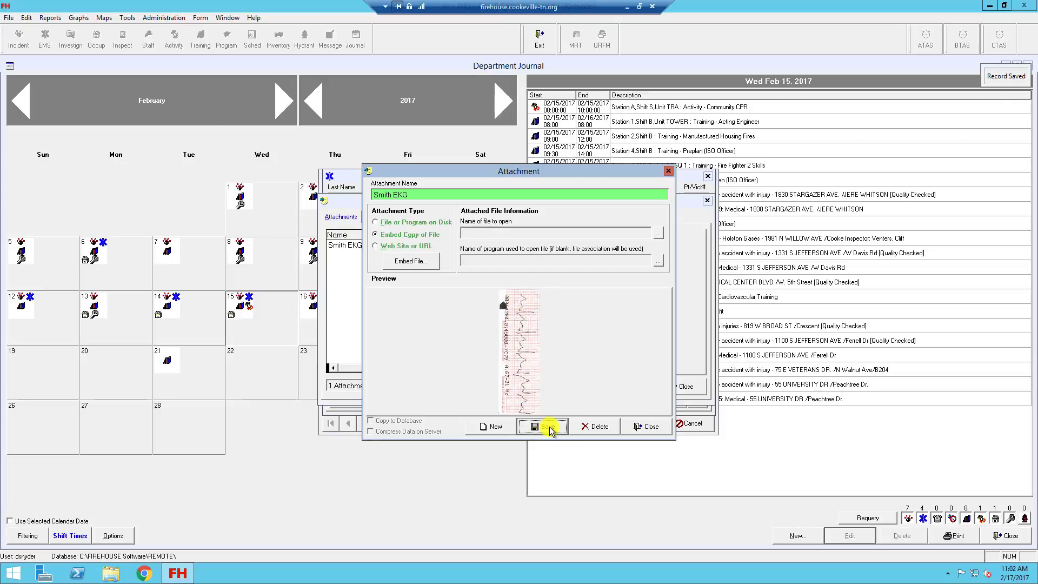
left_click(653, 427)
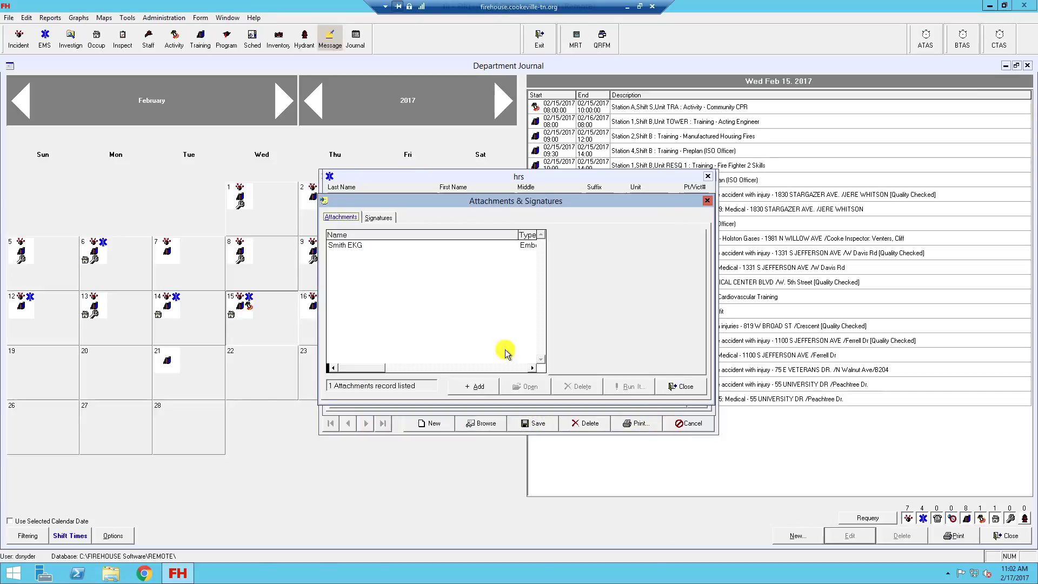
Preview the patient's EKG attachment in the attachments list and run it to view the embedded PDF
left_click(342, 246)
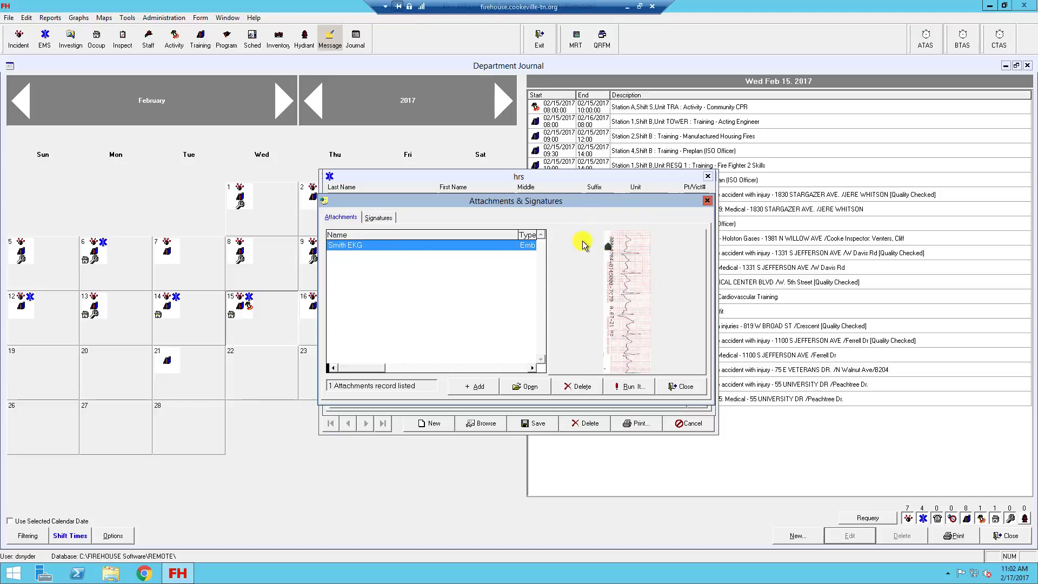
left_click(623, 388)
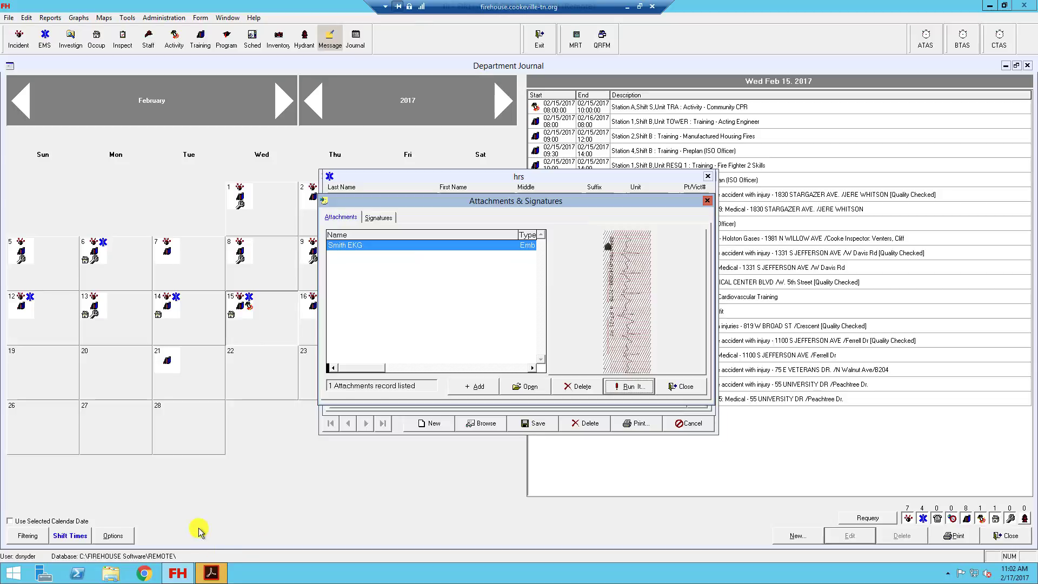
Switch to Adobe Acrobat and view the EKG strip horizontally, fitting the page, rotating the view counterclockwise and zooming out to 125%
left_click(221, 578)
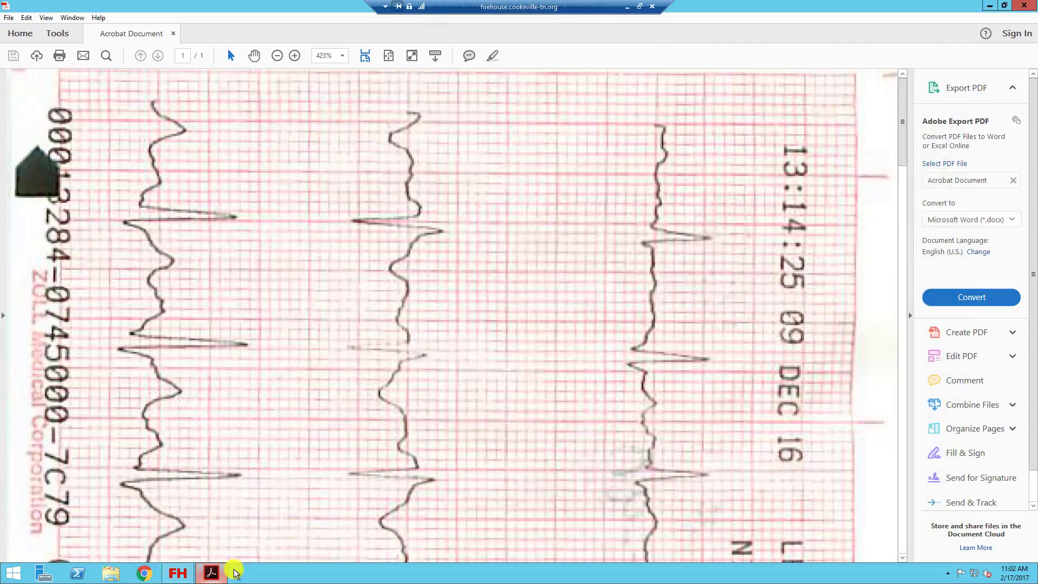
left_click(388, 55)
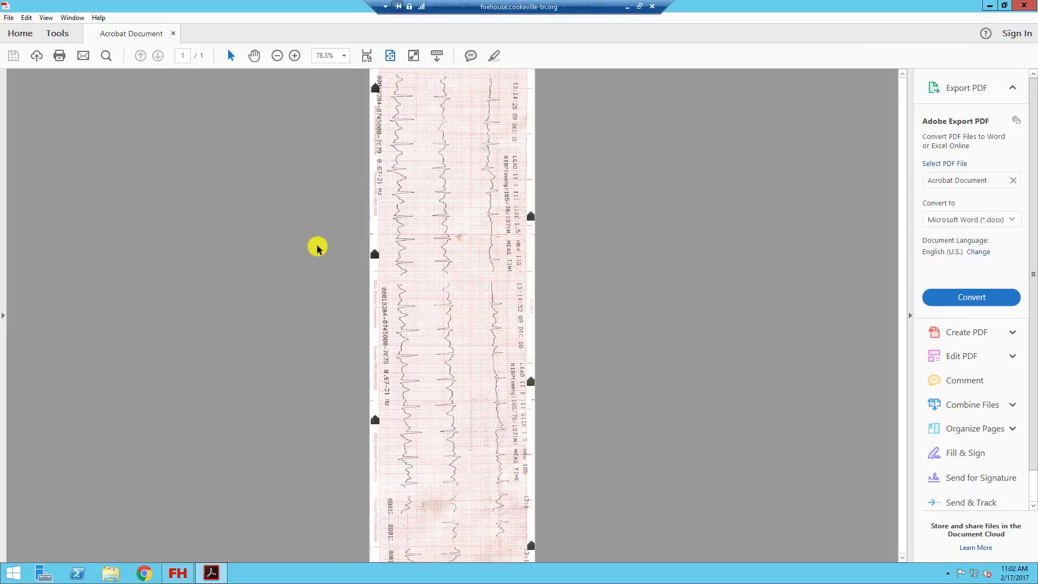
left_click(46, 17)
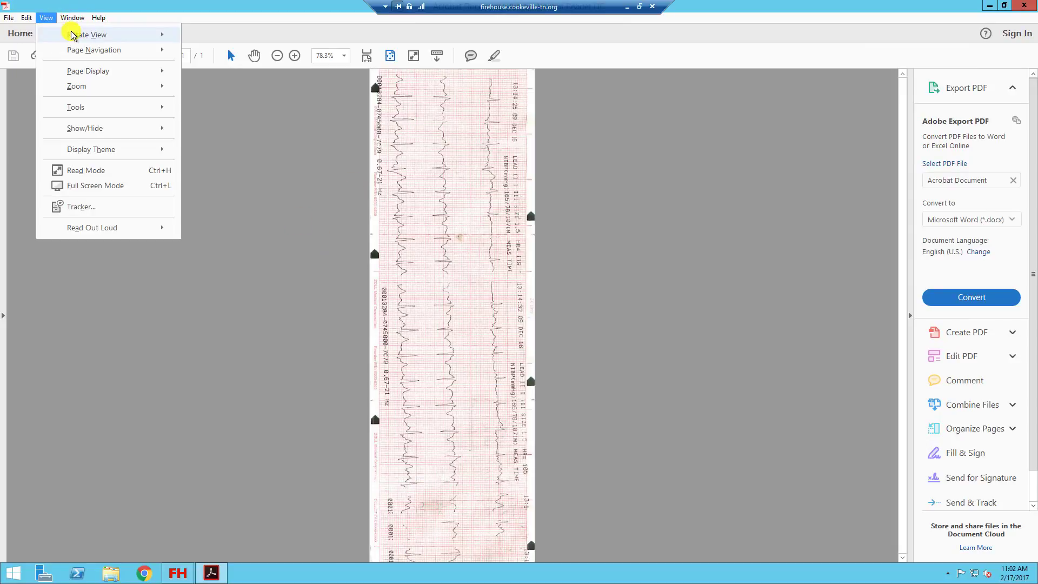
mouse_move(72, 35)
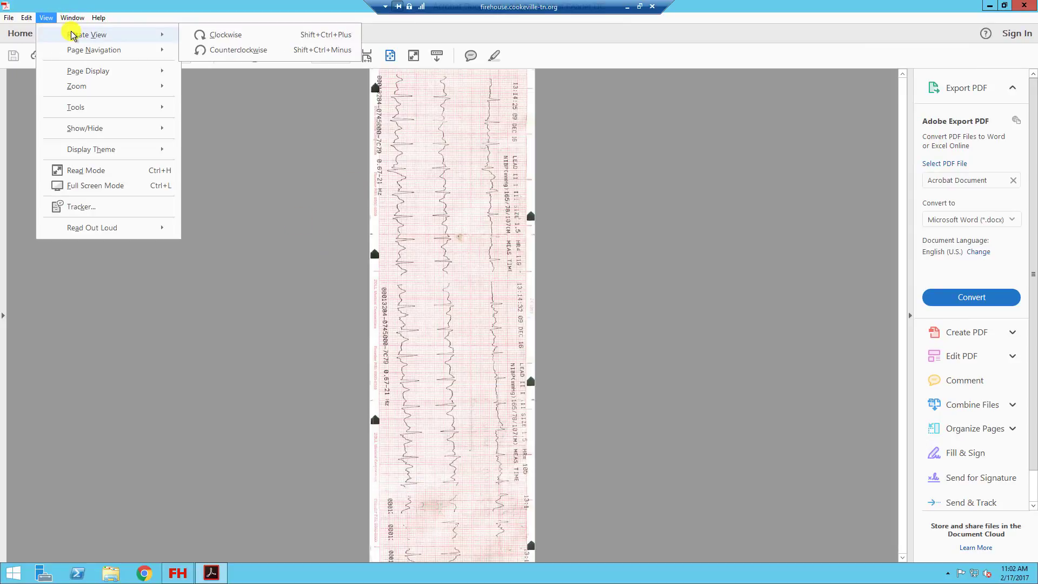
left_click(208, 51)
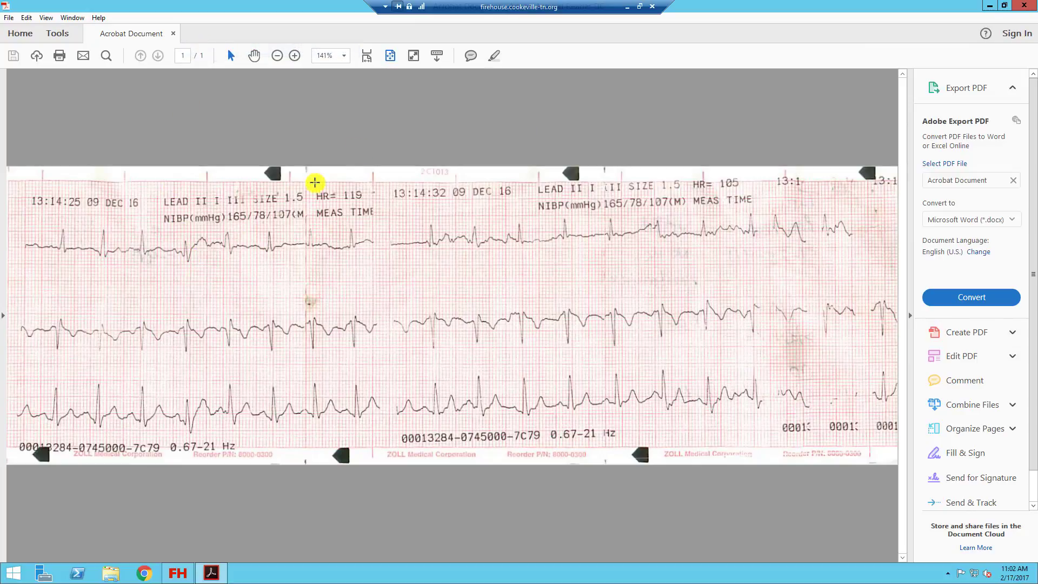
left_click(277, 56)
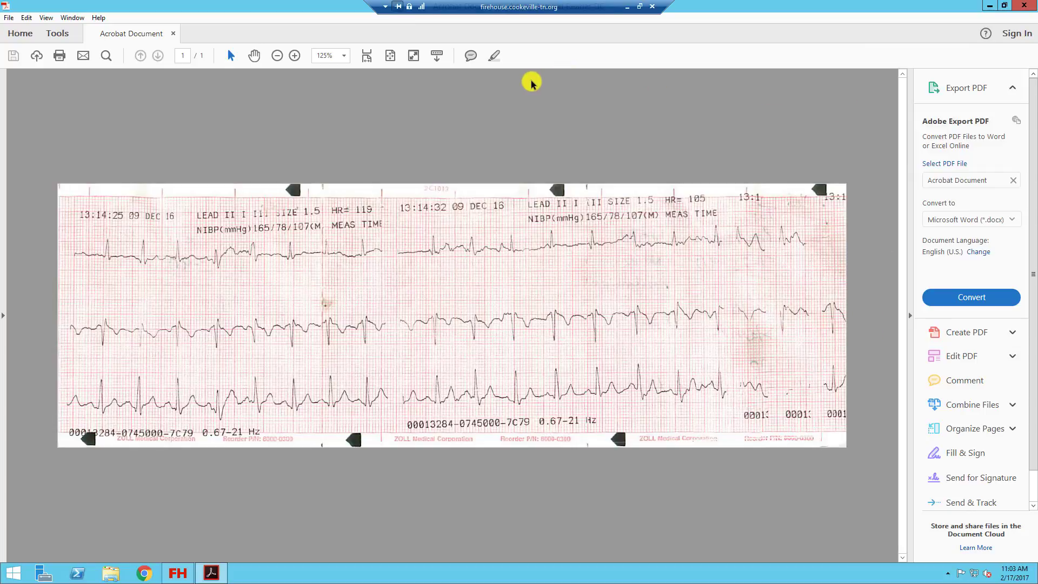
Close the PDF viewer and the procedure's Attachments & Signatures window
left_click(1020, 9)
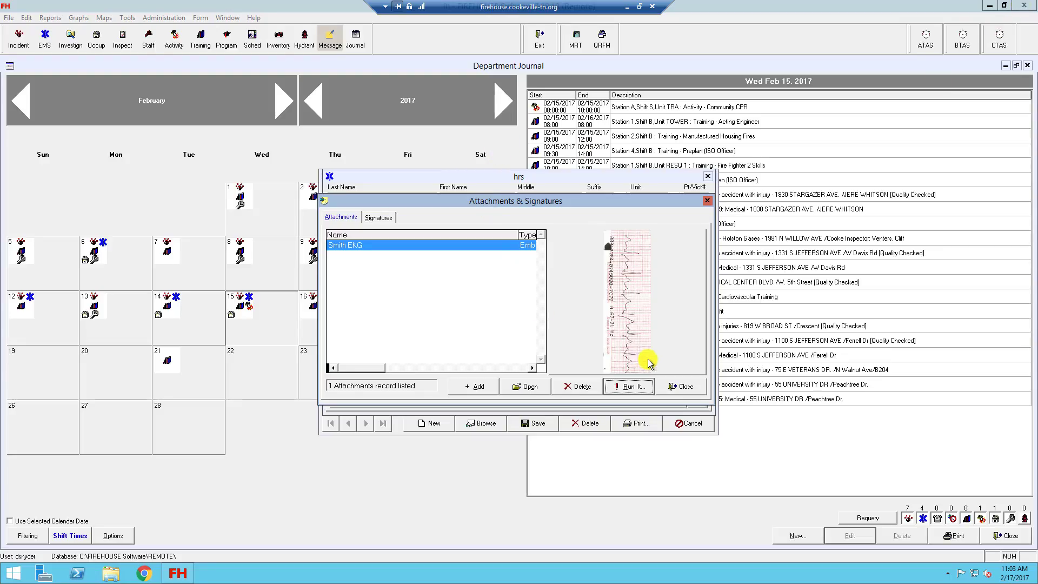
left_click(686, 387)
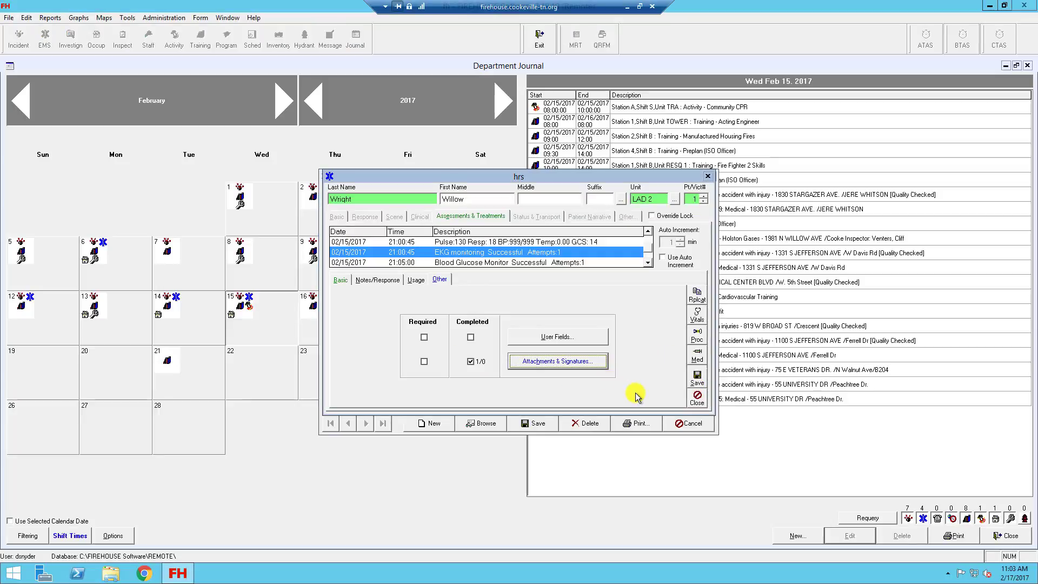